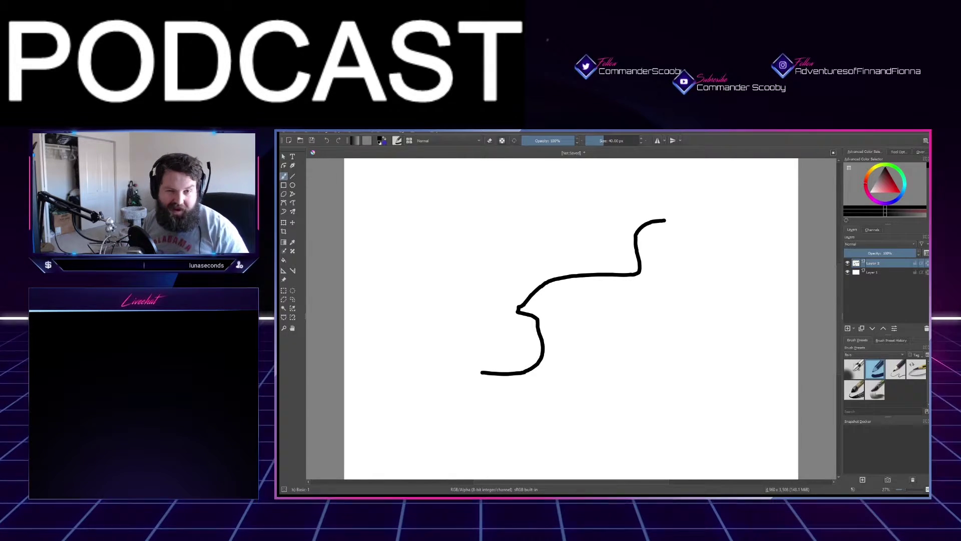
# Step: Undo the black squiggle, outline the alien's head, body and leg in green, and fill it solid green
pyautogui.hotkey('ctrl', 'z')
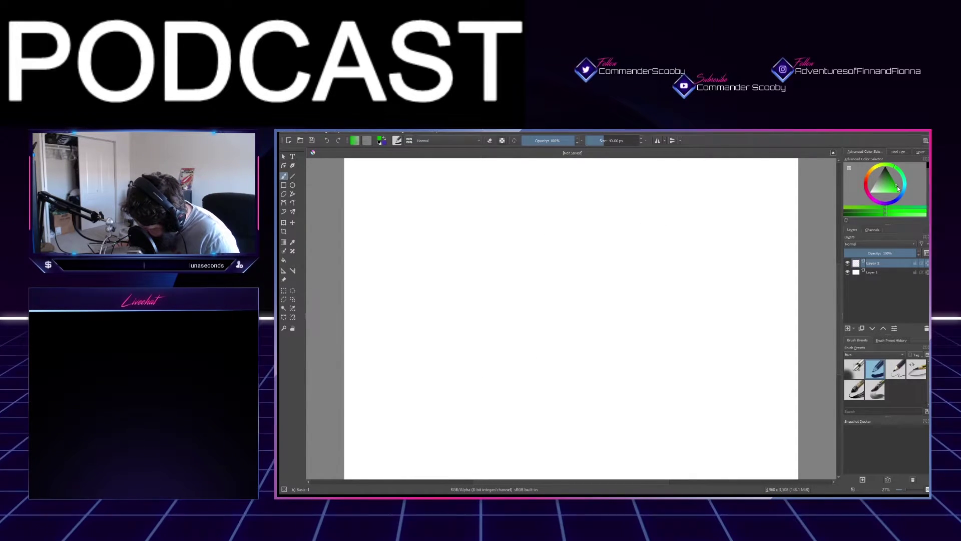
pyautogui.moveTo(545, 229); pyautogui.dragTo(565, 227)
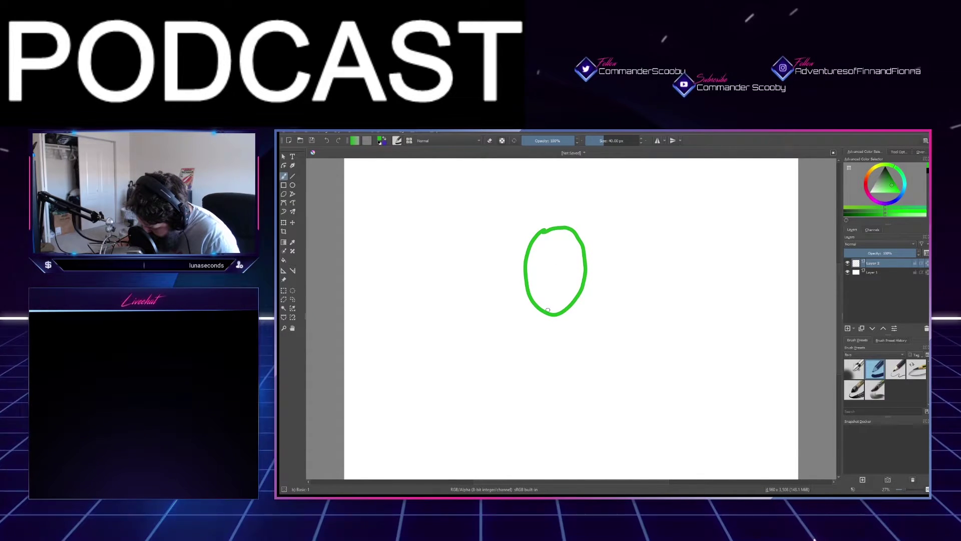
pyautogui.moveTo(545, 338); pyautogui.dragTo(537, 398)
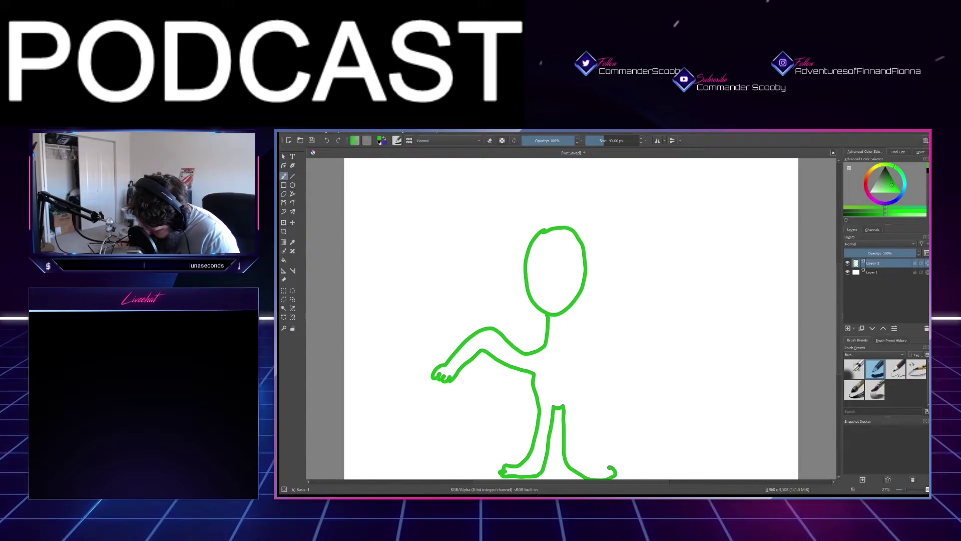
pyautogui.moveTo(615, 469); pyautogui.dragTo(577, 422)
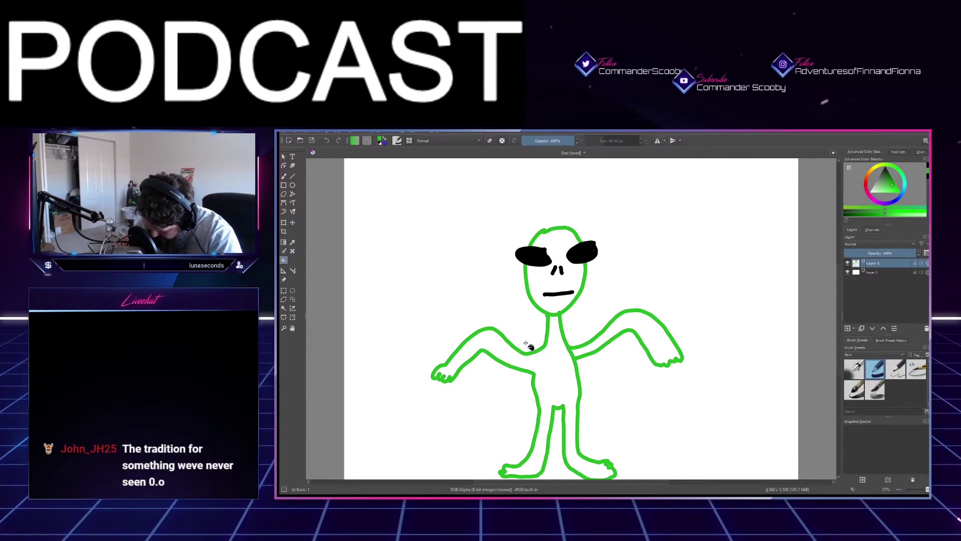
pyautogui.click(589, 360)
pyautogui.click(642, 331)
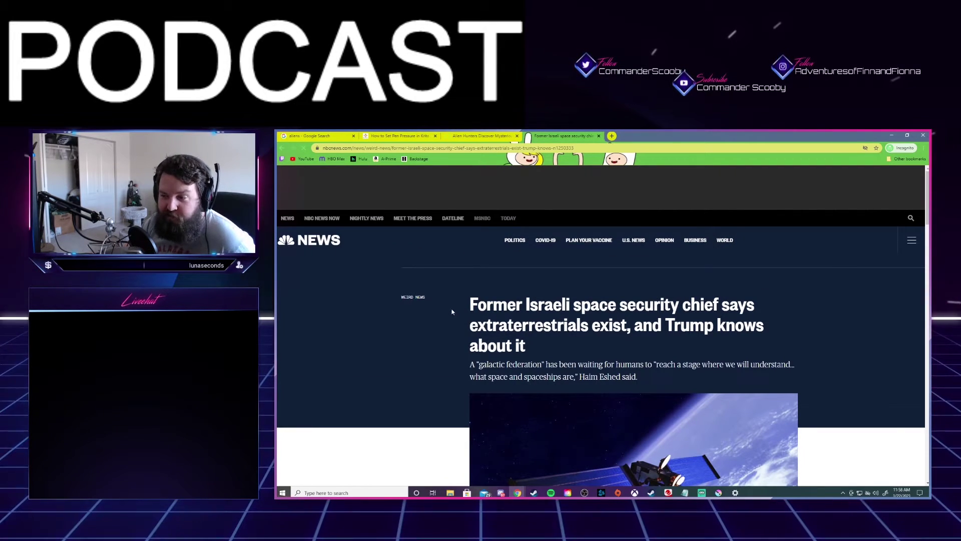
pyautogui.scroll(-1, 453, 315)
pyautogui.moveTo(667, 280); pyautogui.dragTo(675, 298)
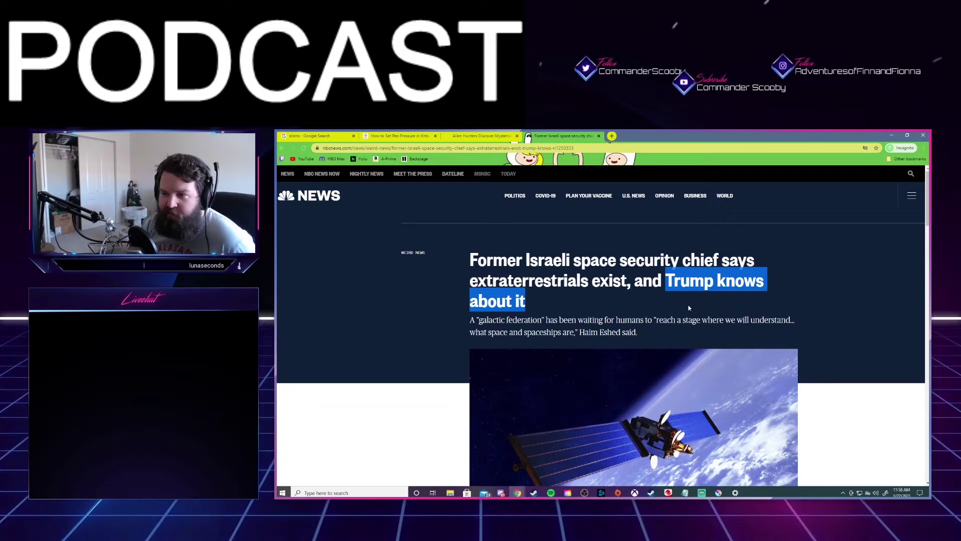
# Step: Clear the selection on the NBC News extraterrestrials article headline
pyautogui.click(812, 309)
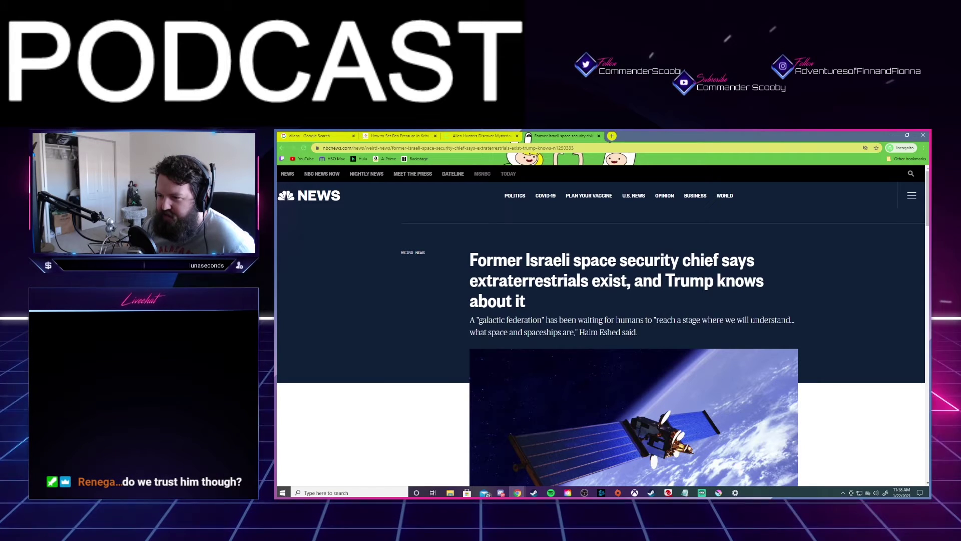
pyautogui.scroll(-5, 802, 321)
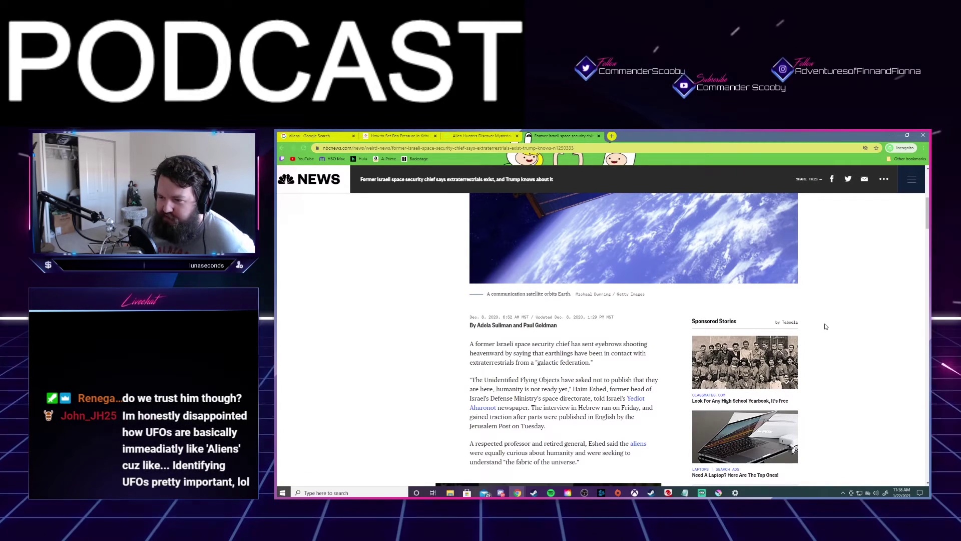
pyautogui.scroll(-2, 826, 326)
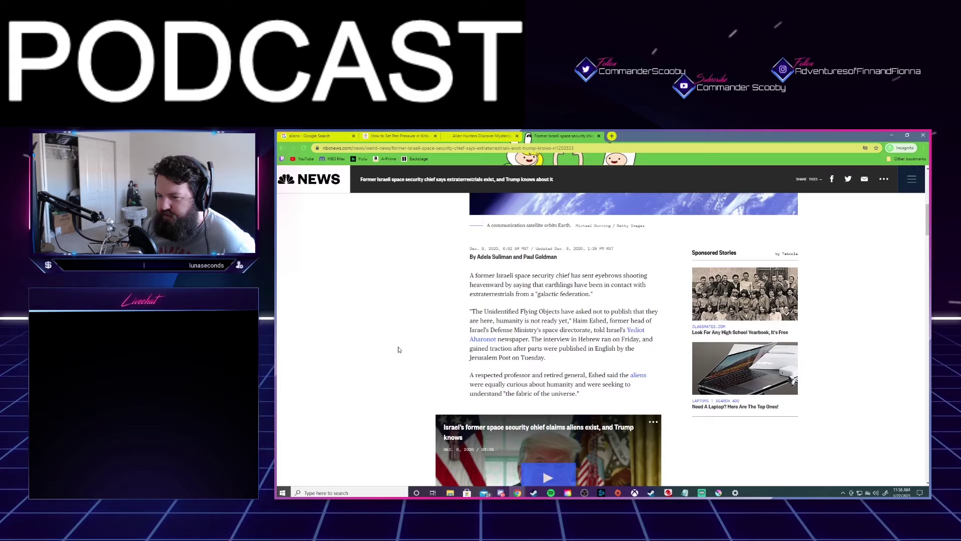
pyautogui.scroll(-3, 398, 347)
pyautogui.scroll(-1, 398, 346)
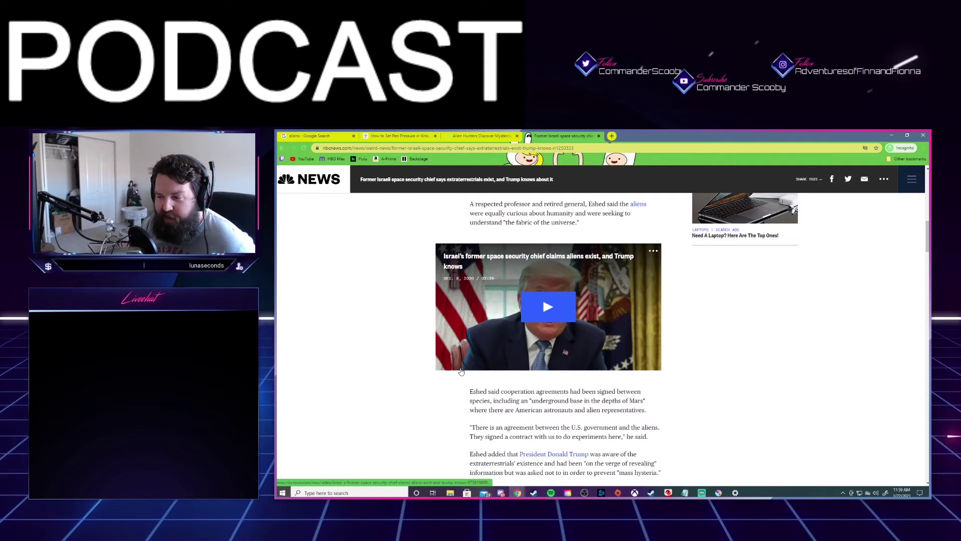
pyautogui.scroll(-1, 461, 371)
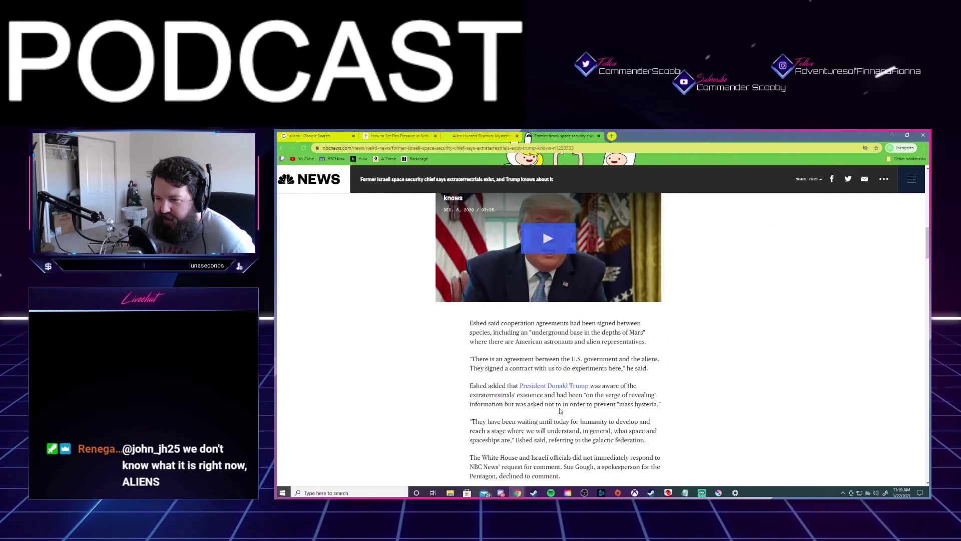